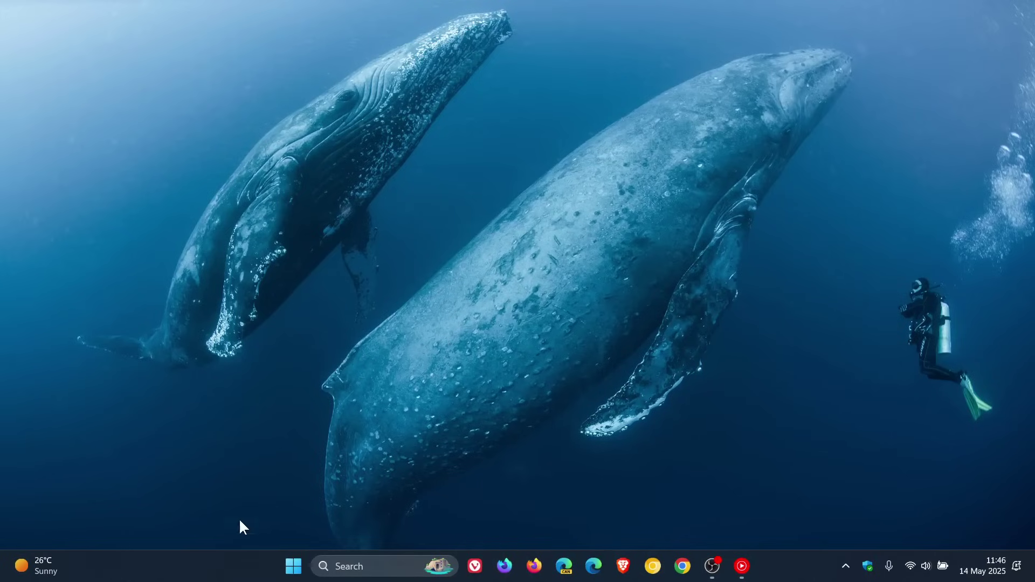
Step: Launch Settings from the Start menu and go to the Windows Update page
left_click(293, 567)
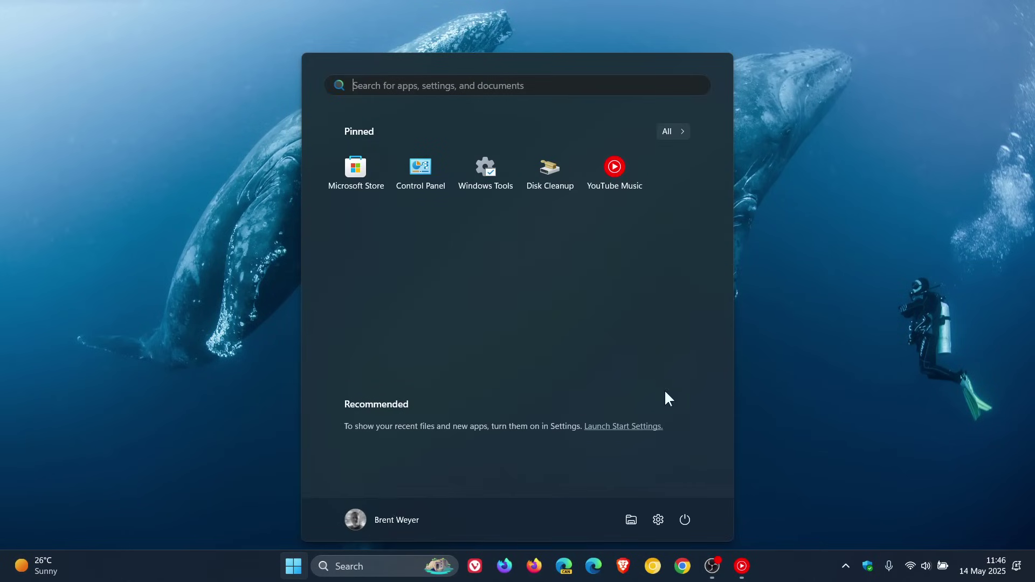
left_click(658, 519)
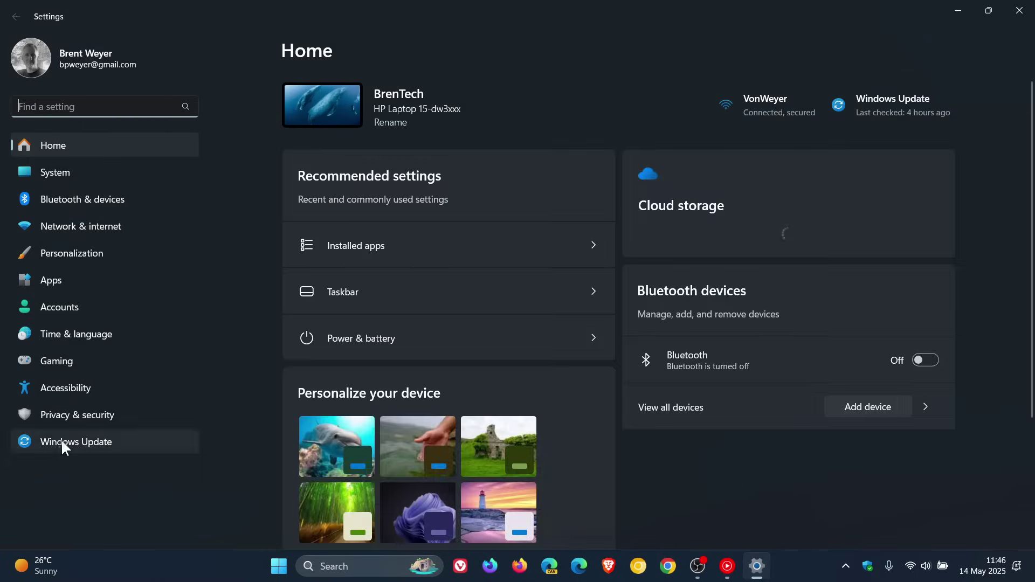
left_click(61, 440)
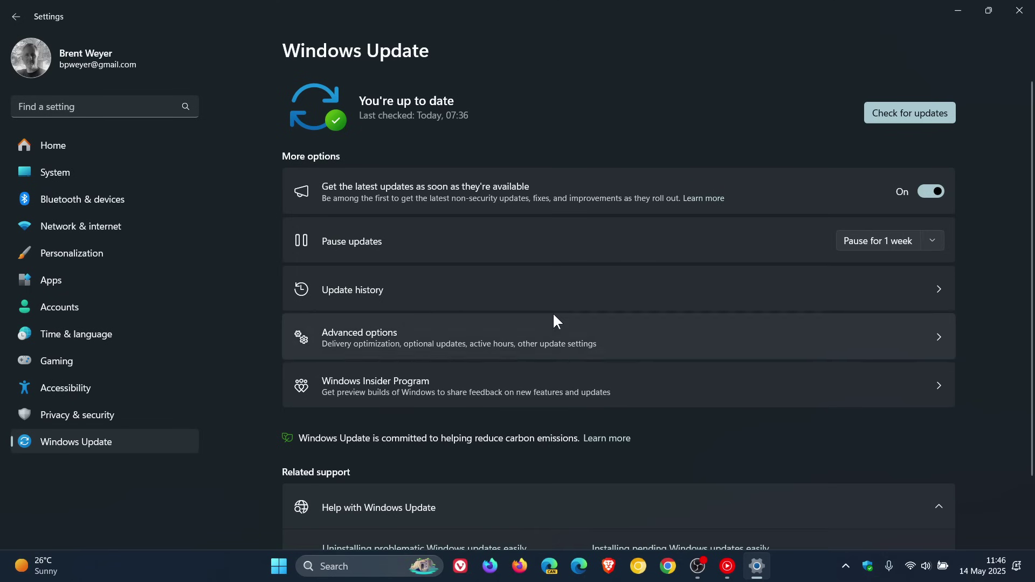
Step: Show Update history, listing 50 quality updates with KB5058411 (14 May 2025) newest
left_click(541, 284)
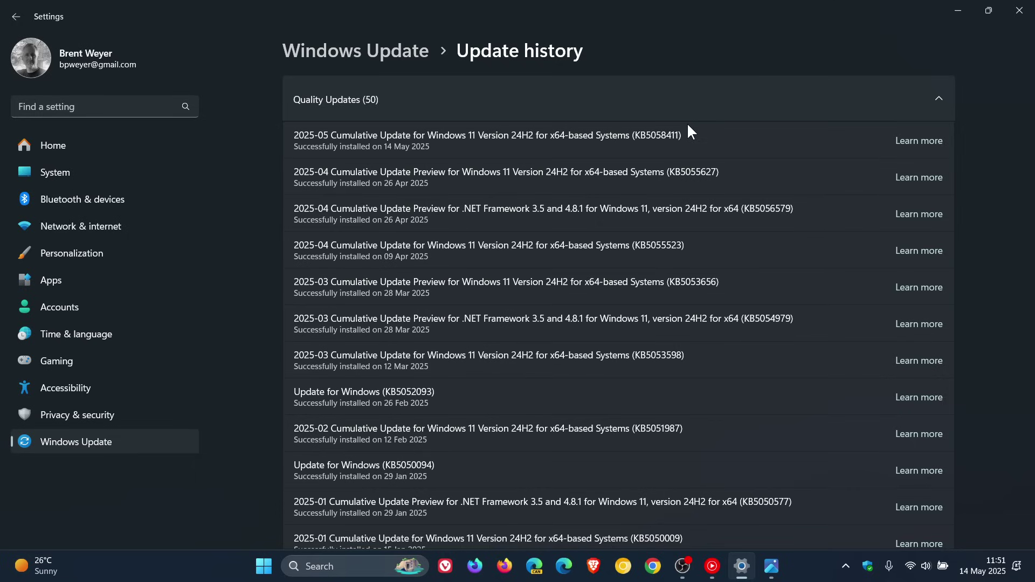
Step: Minimize Settings, view b.jpg in Photos from the taskbar, then close it
left_click(959, 9)
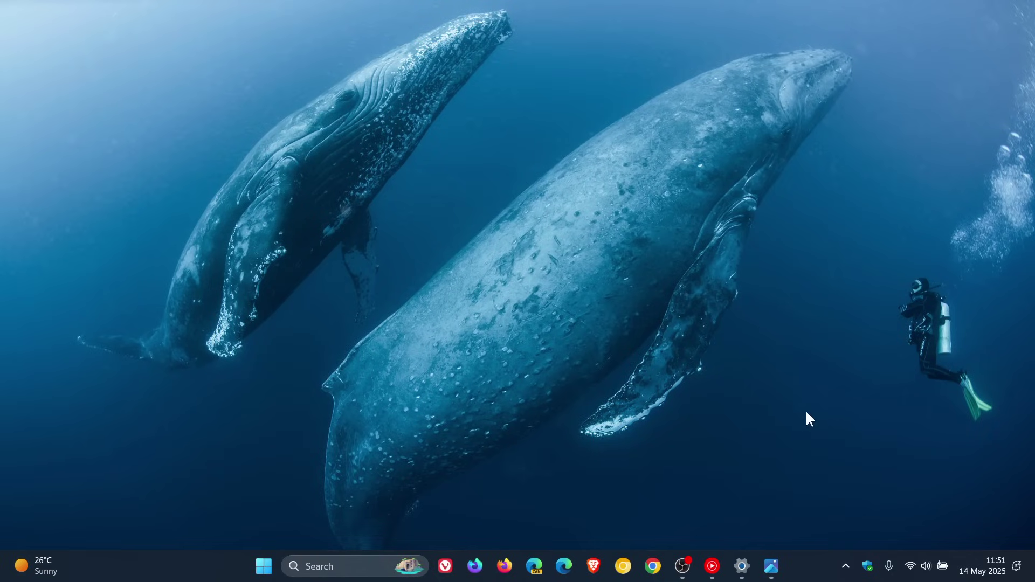
left_click(775, 561)
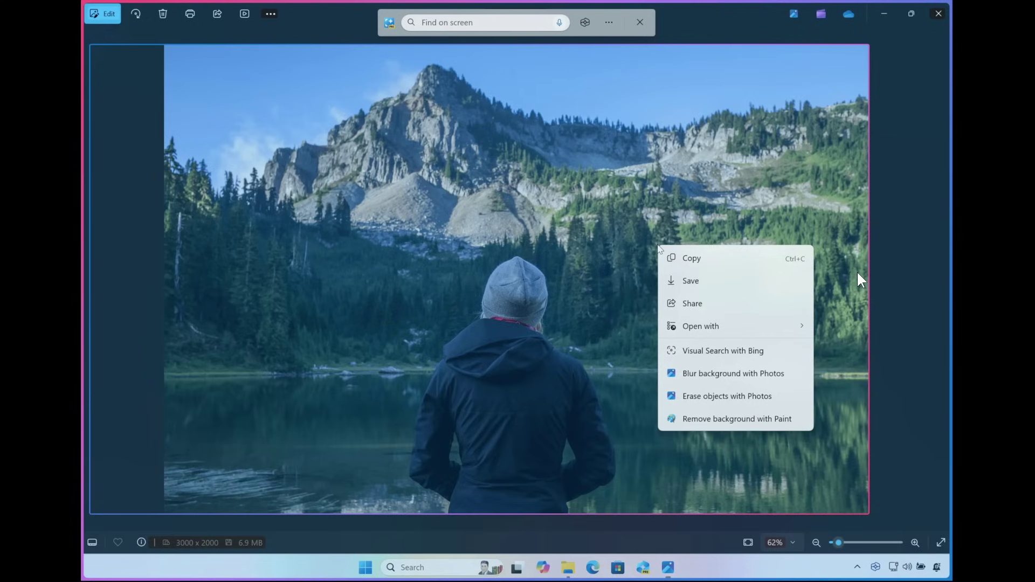
mouse_move(954, 7)
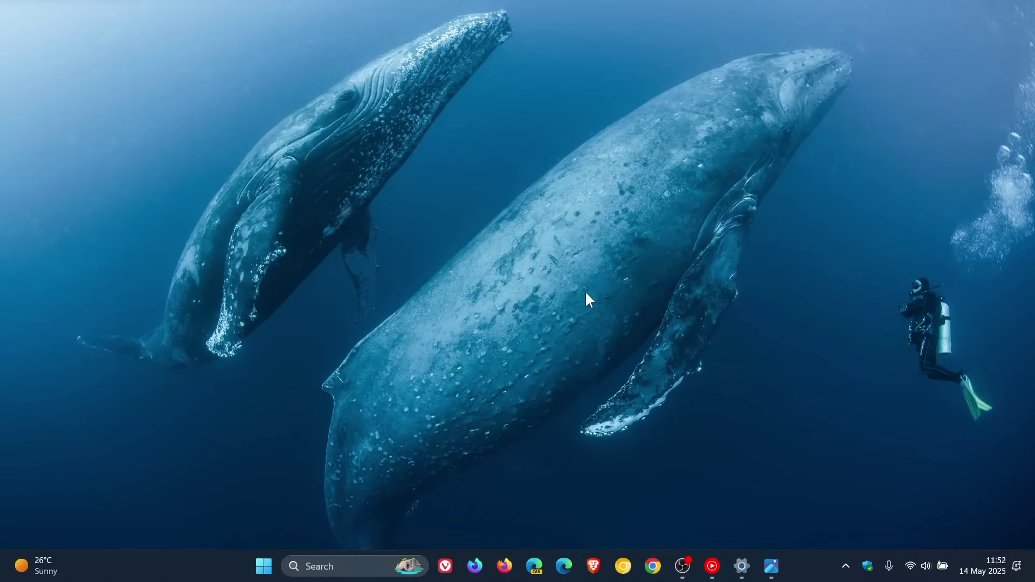
Step: Restore Settings and go to System > System components, showing the 8 components
left_click(742, 566)
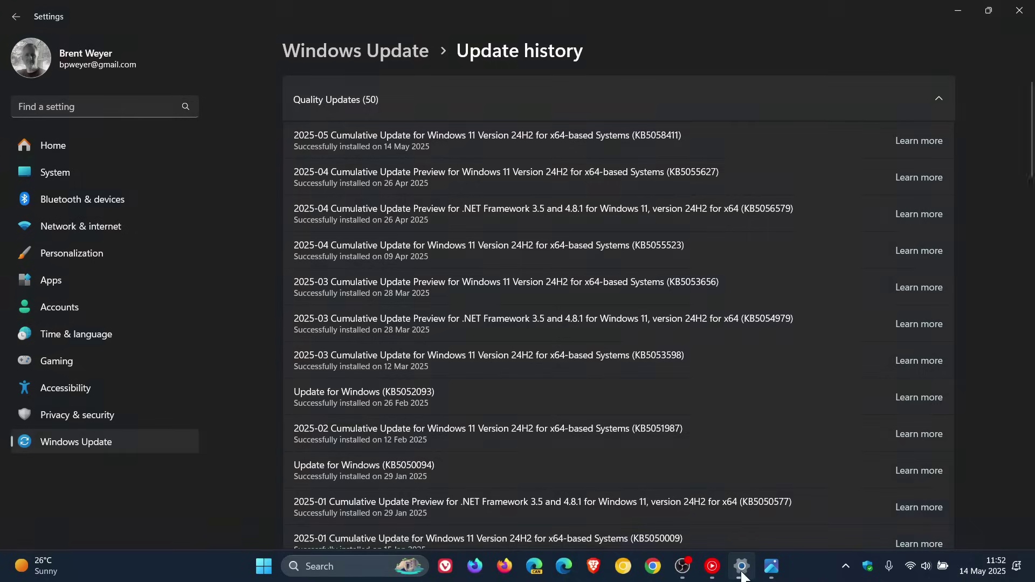
left_click(97, 167)
scroll(572, 223, "down", 5)
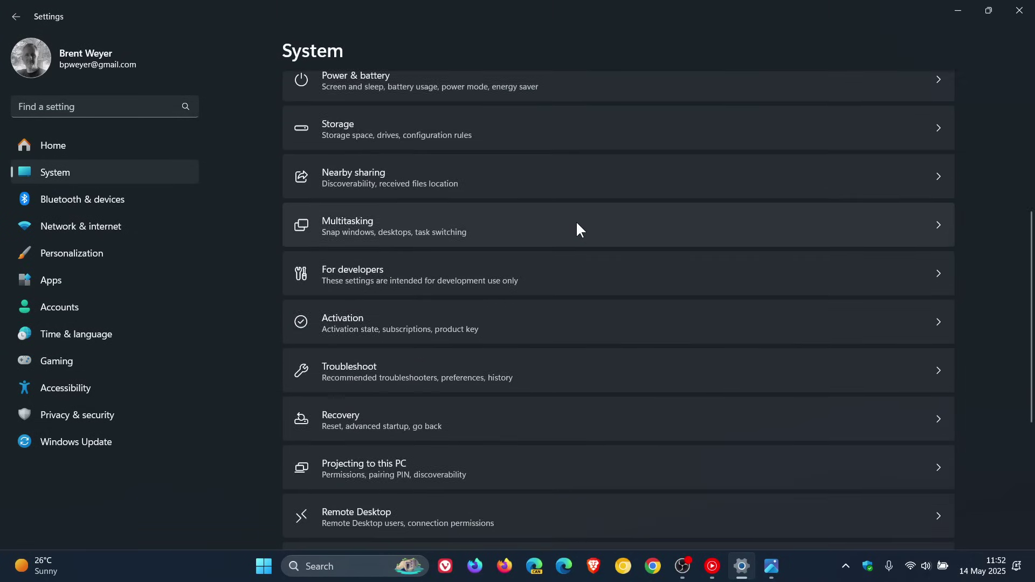
scroll(577, 223, "down", 5)
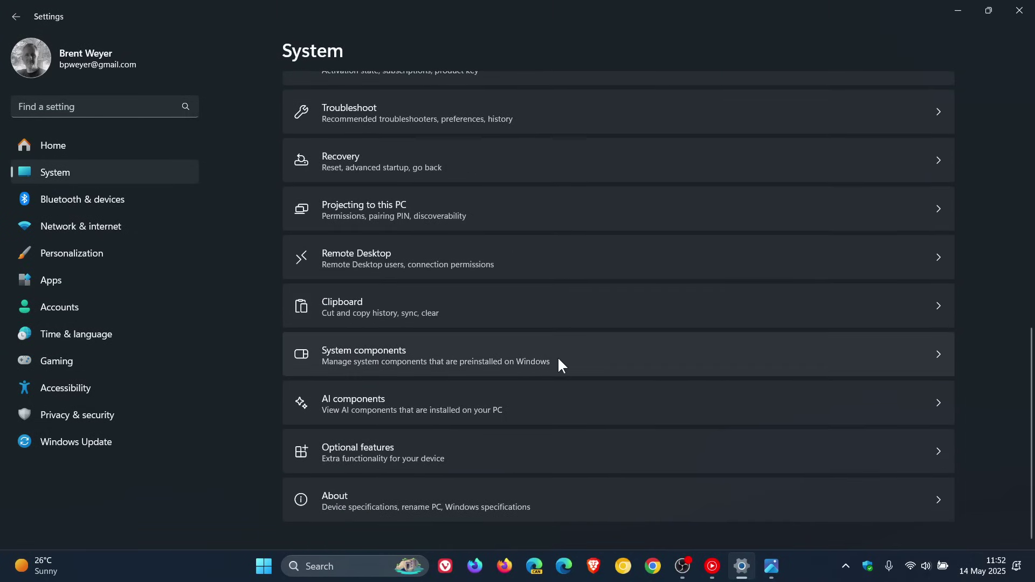
left_click(558, 357)
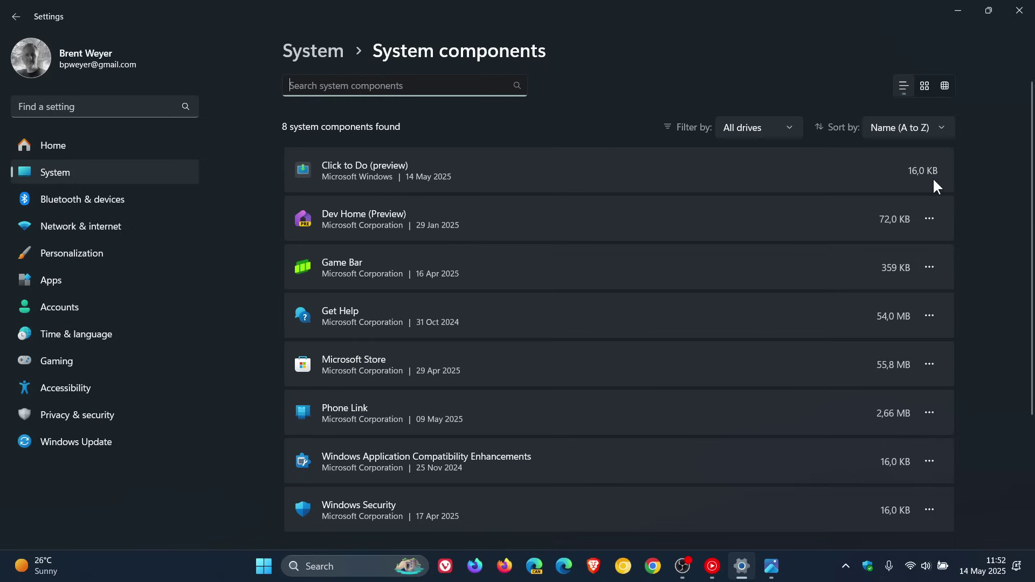
Step: Move focus away from the System components search box
left_click(761, 162)
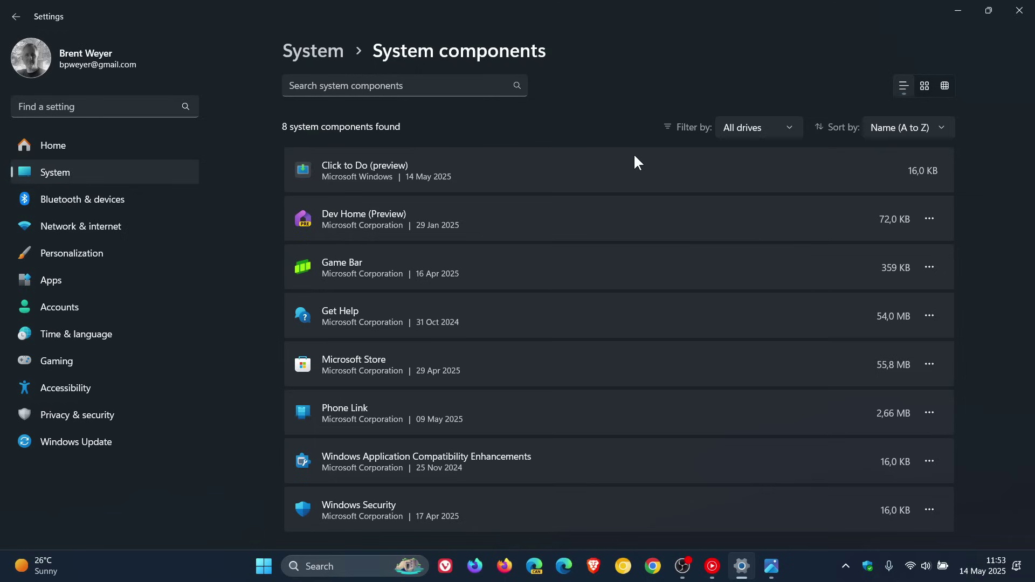
Step: Minimize Settings and bring up the Start menu over the desktop
left_click(960, 11)
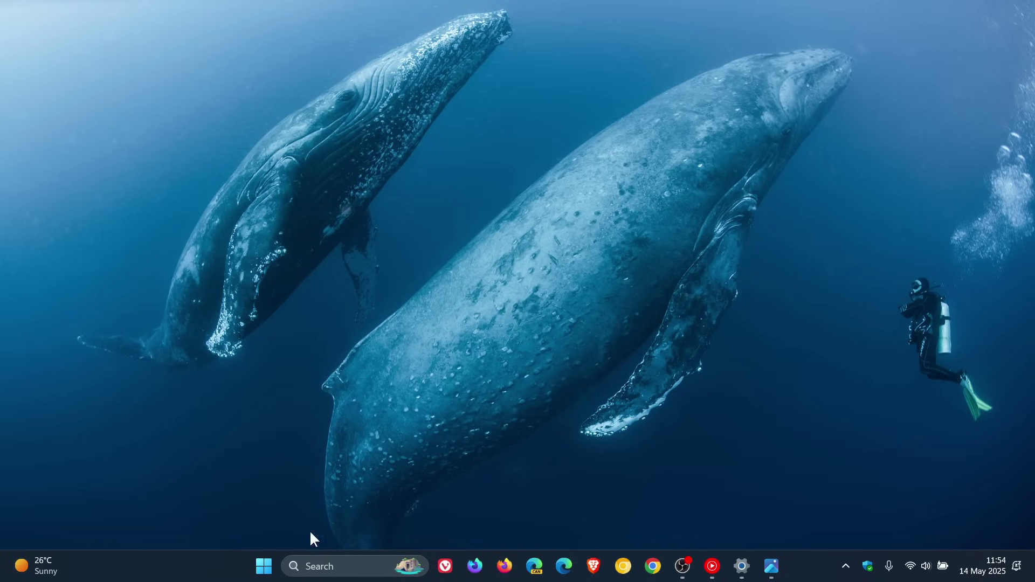
left_click(270, 567)
Step: Drag Snipping Tool from All apps onto the desktop and position it near the top centre
left_click(672, 133)
scroll(604, 240, "down", 5)
scroll(607, 238, "down", 15)
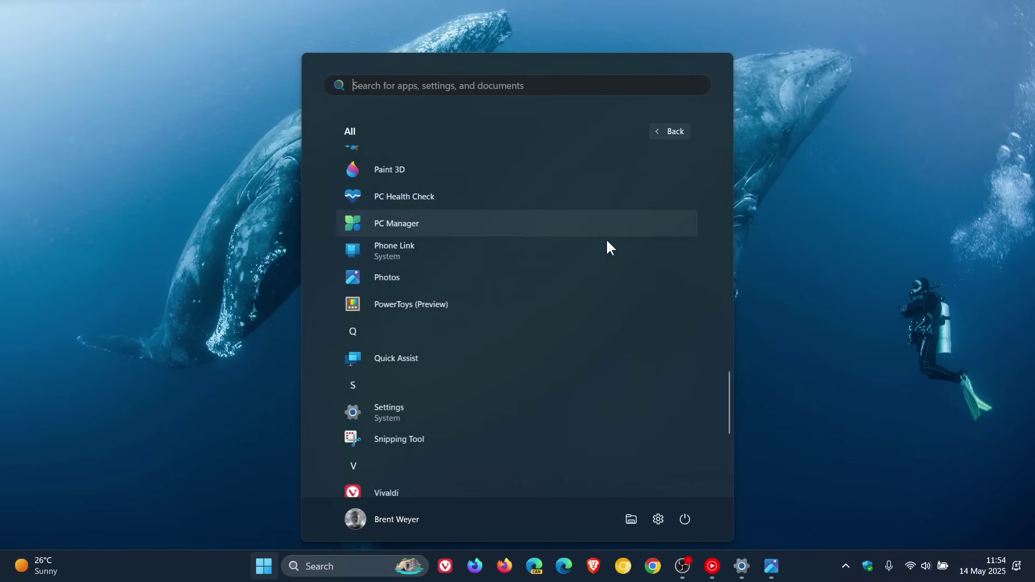
left_click_drag(475, 298, 792, 230)
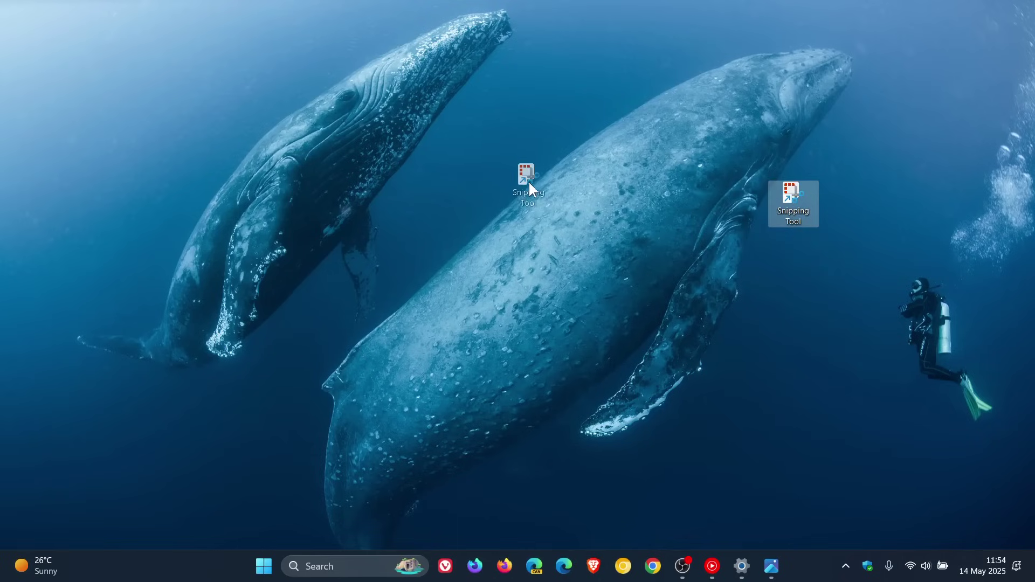
left_click_drag(527, 183, 461, 142)
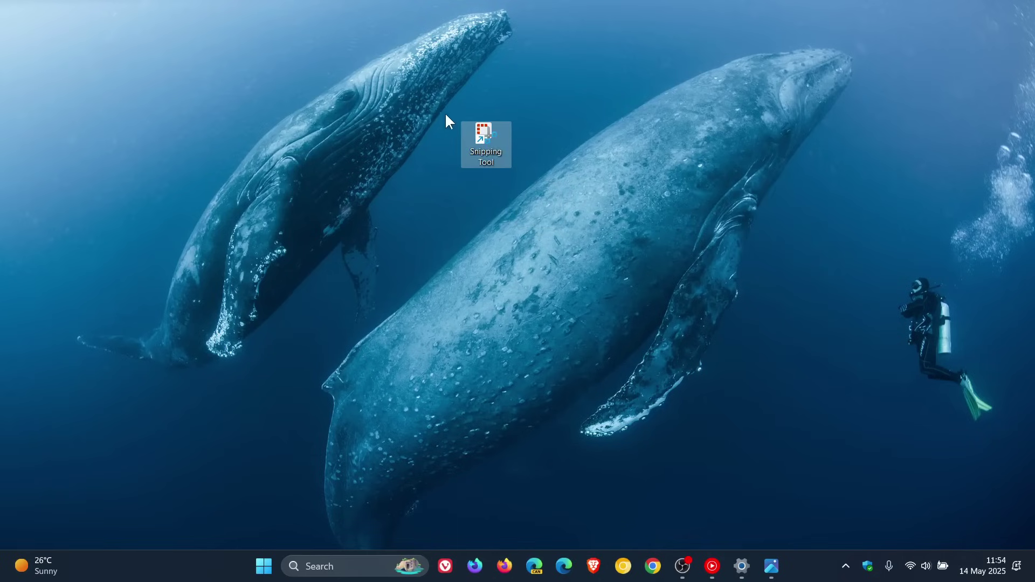
left_click(517, 185)
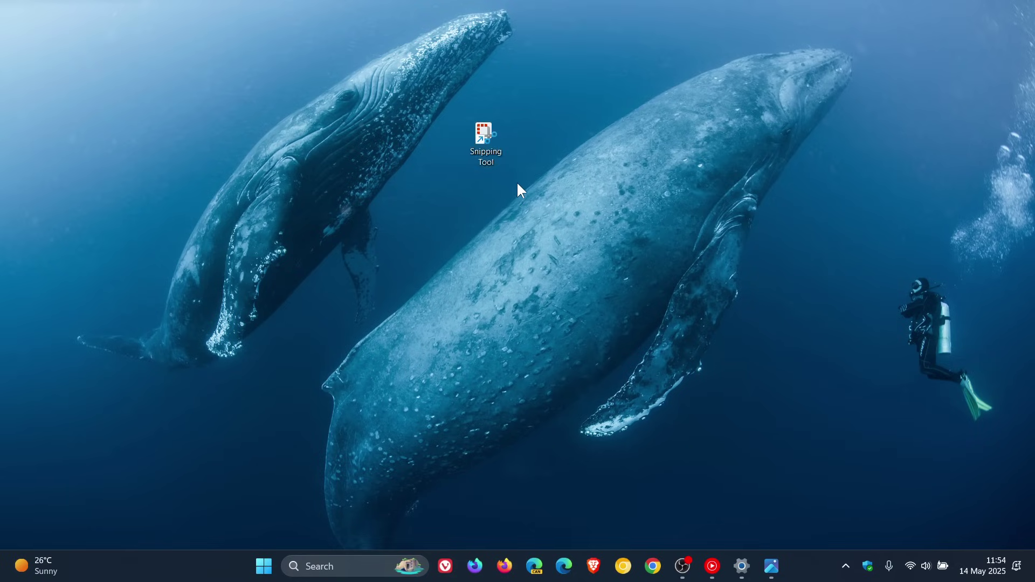
Step: Delete the Snipping Tool shortcut from the desktop
left_click(491, 136)
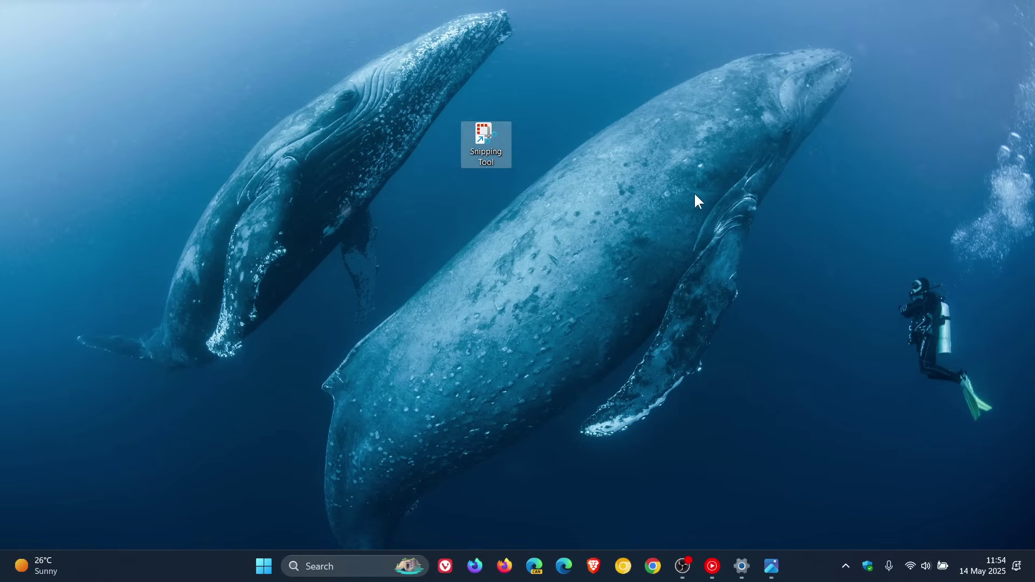
key("Delete")
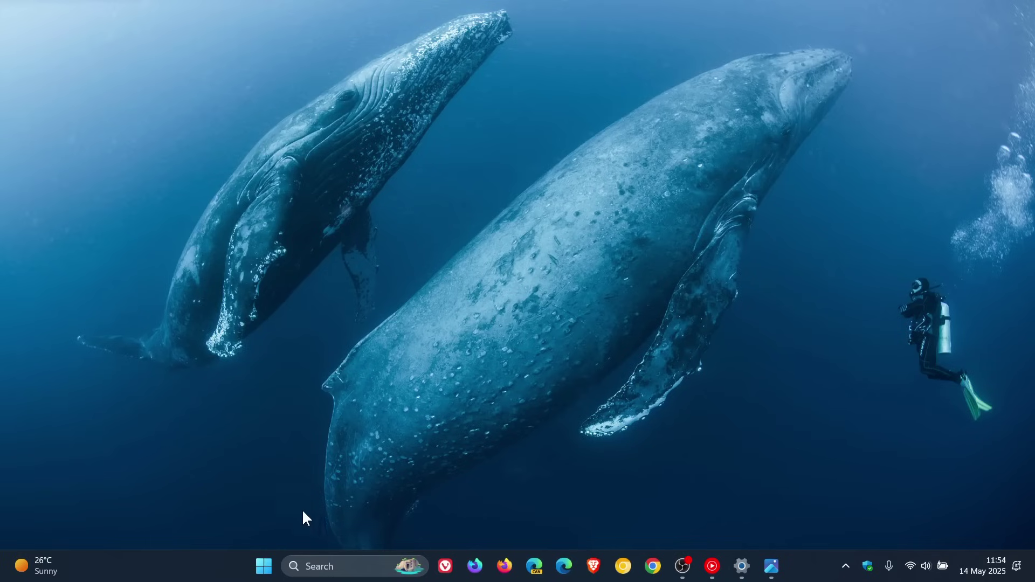
left_click(264, 567)
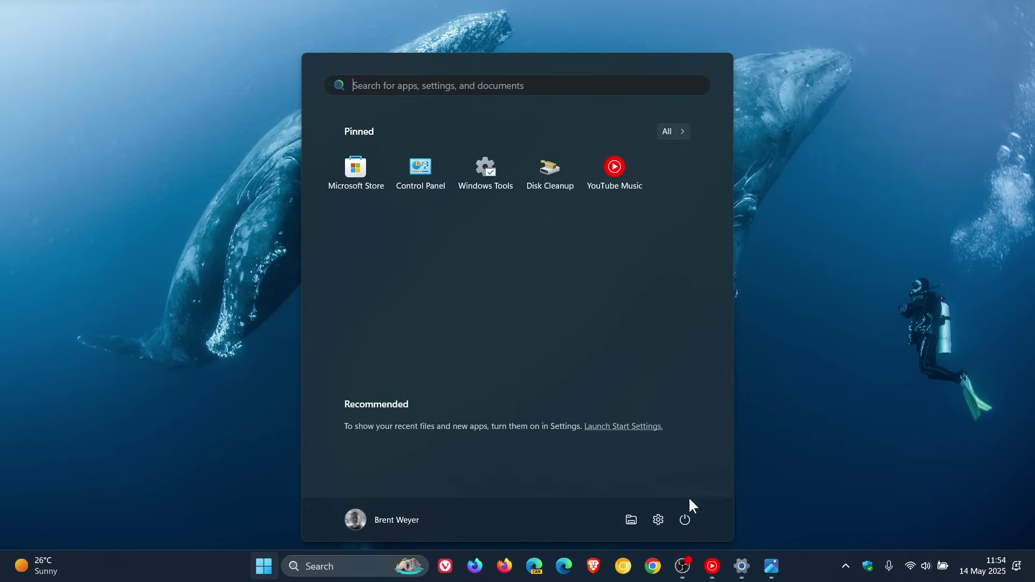
left_click(684, 526)
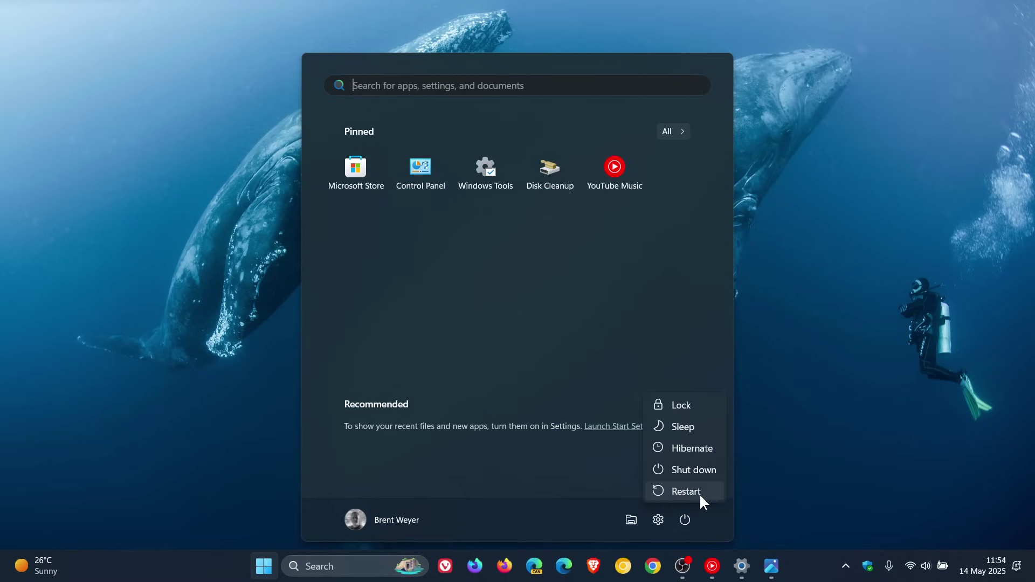
key("Escape")
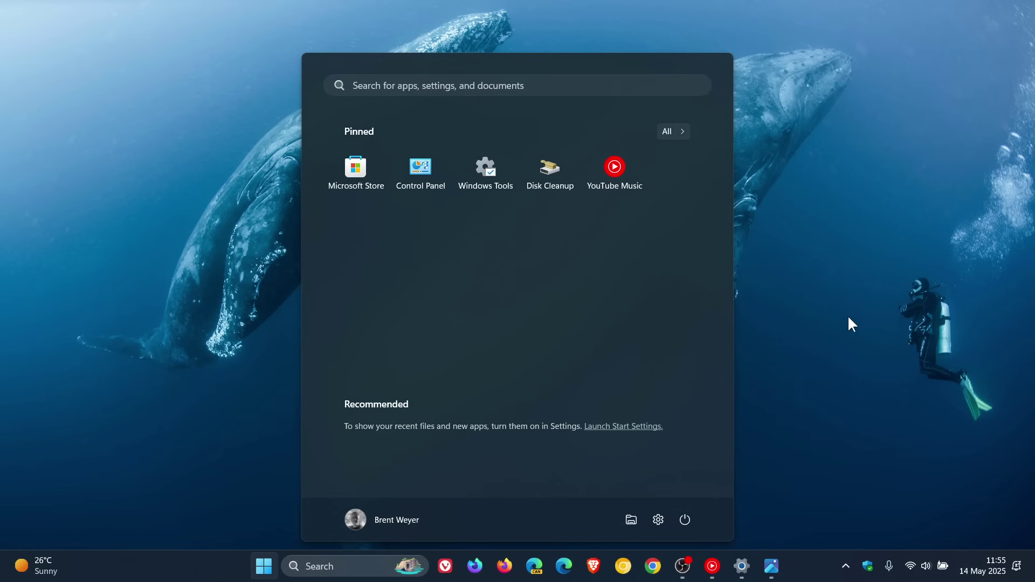
key("Escape")
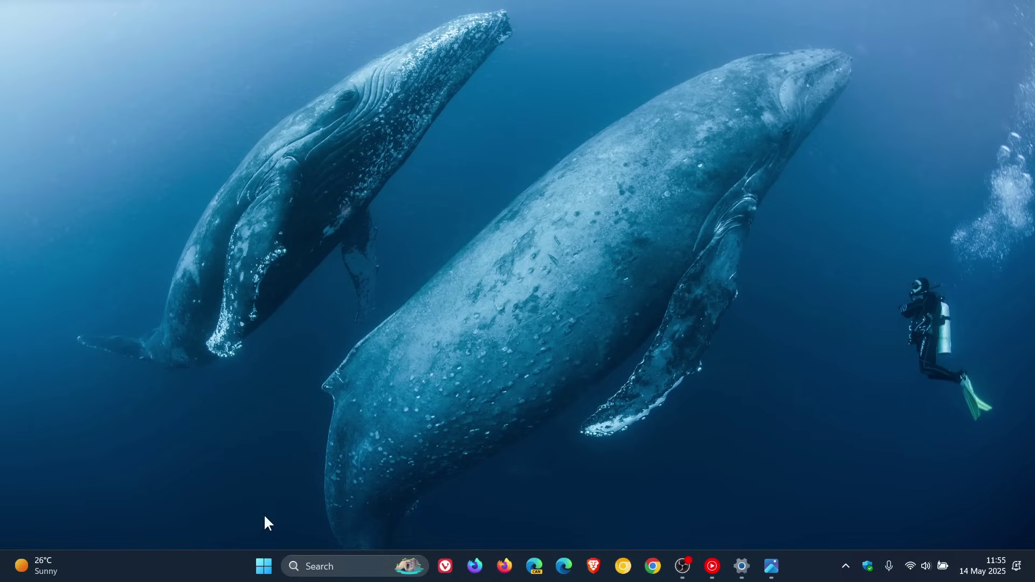
left_click(341, 565)
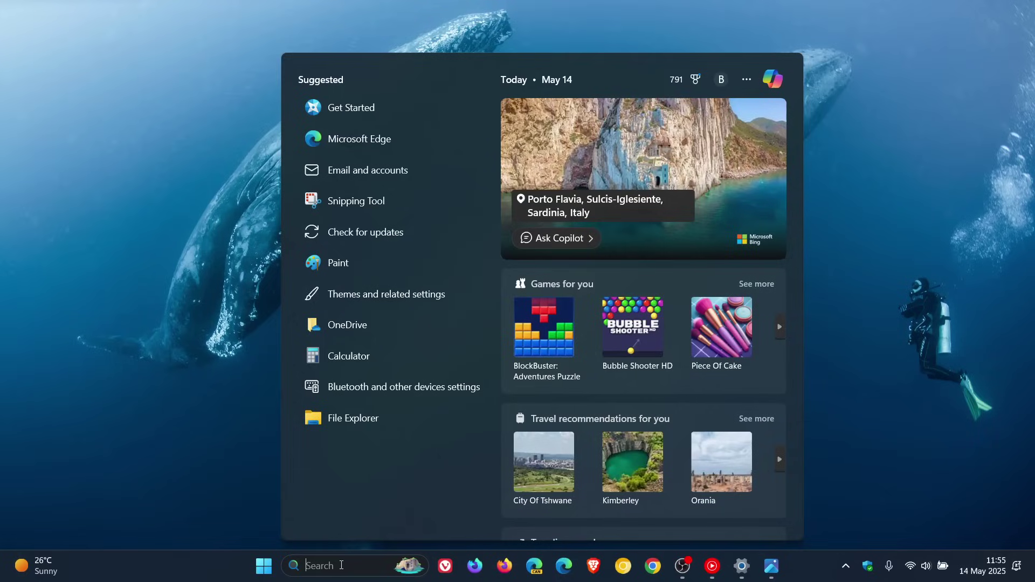
type("winver")
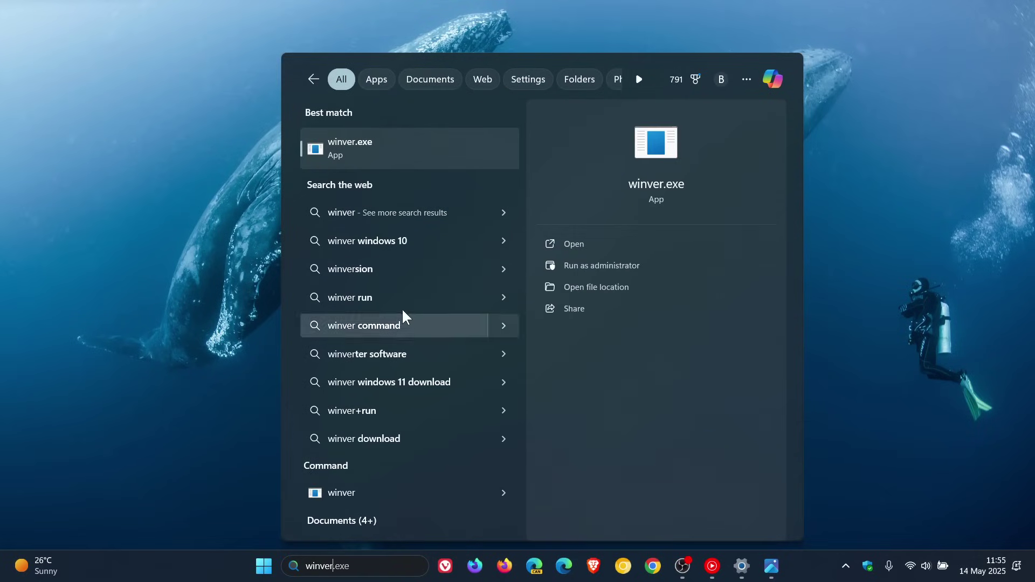
left_click(394, 135)
left_click_drag(243, 34, 625, 109)
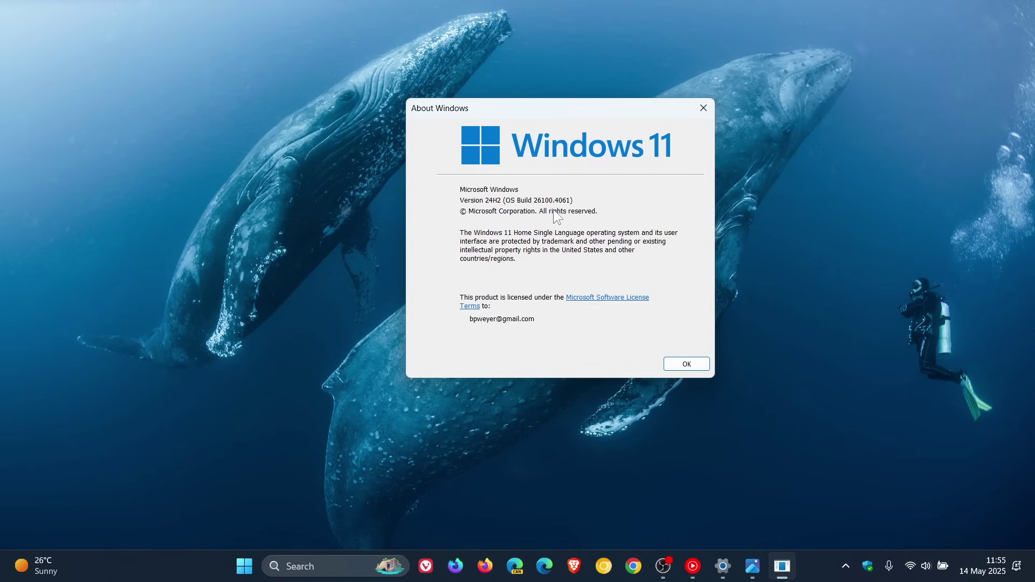
left_click(703, 108)
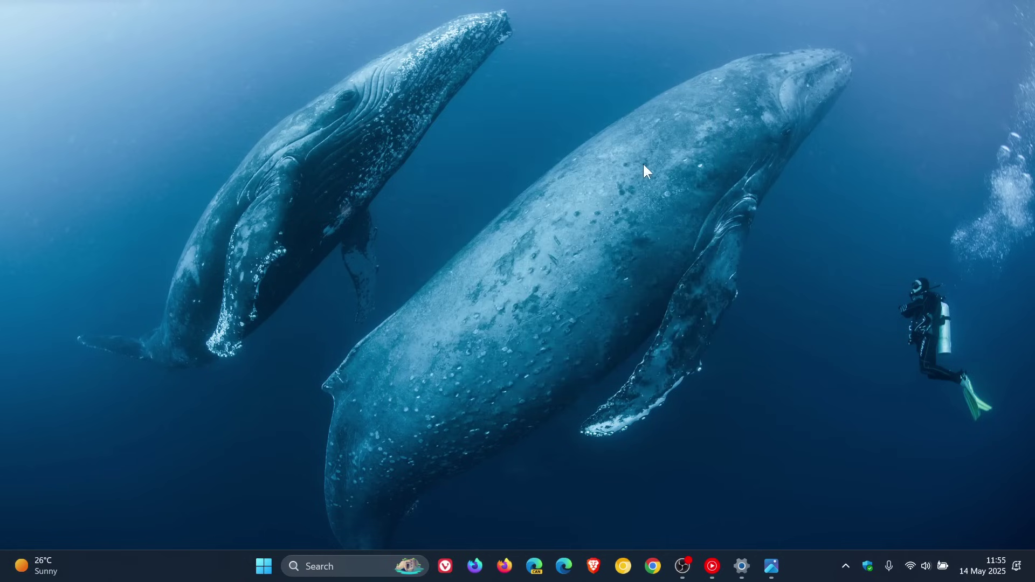